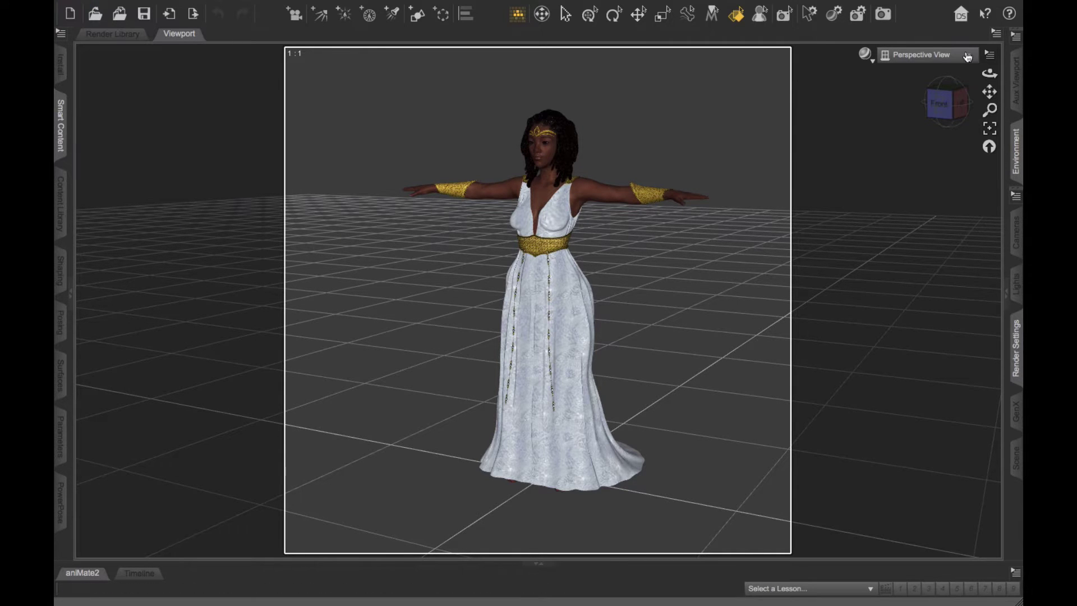
pyautogui.click(940, 103)
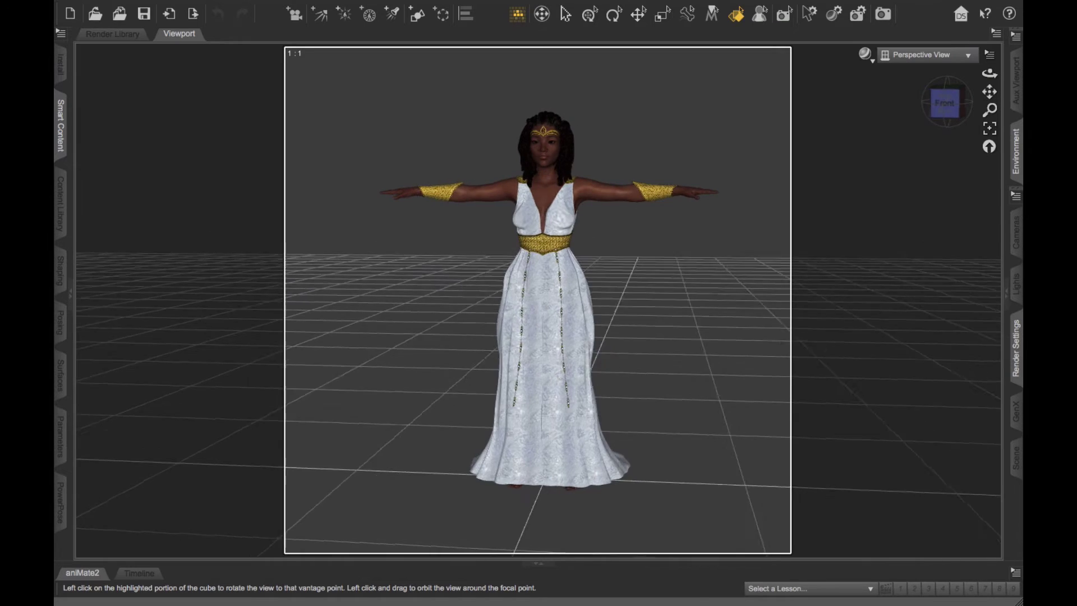
pyautogui.moveTo(945, 103); pyautogui.dragTo(926, 104)
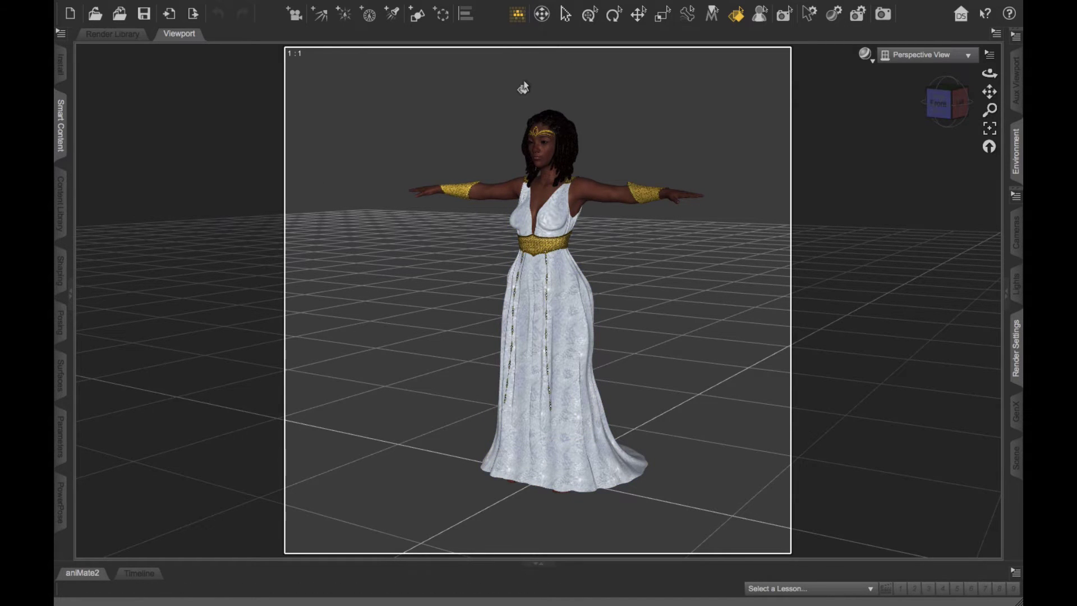
pyautogui.click(937, 103)
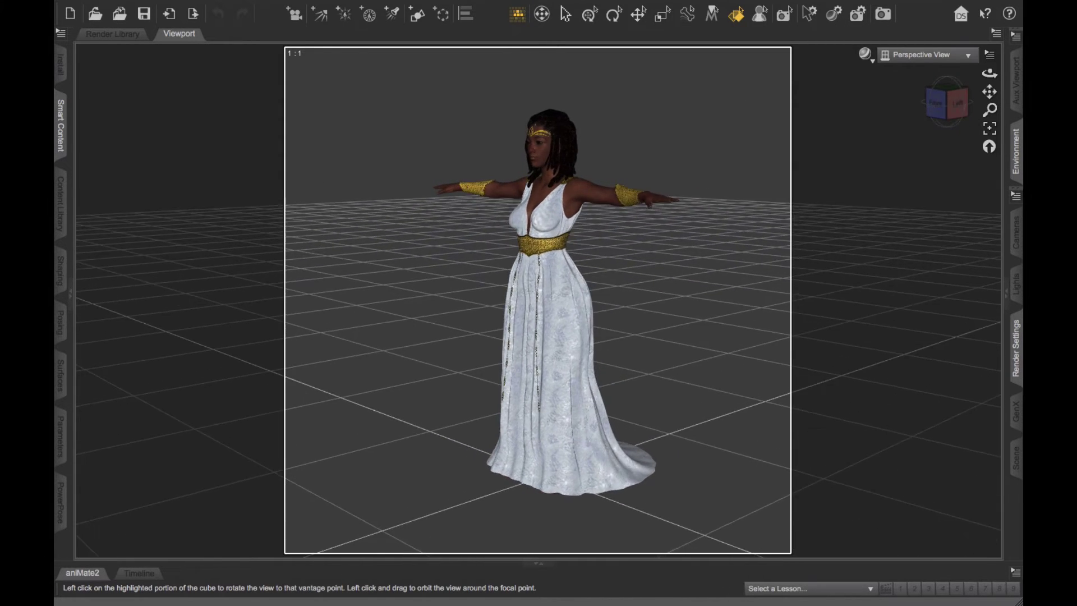
pyautogui.moveTo(949, 104); pyautogui.dragTo(934, 110)
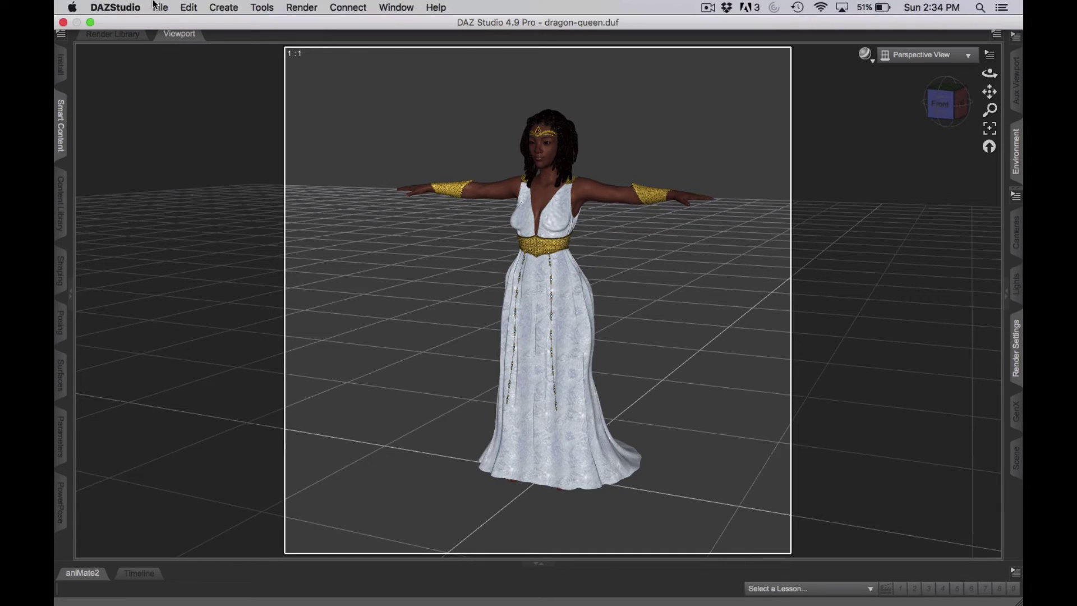
# - Save the current scene as a new scene file named dragon-queen-1 in the Scenes folder
pyautogui.click(161, 8)
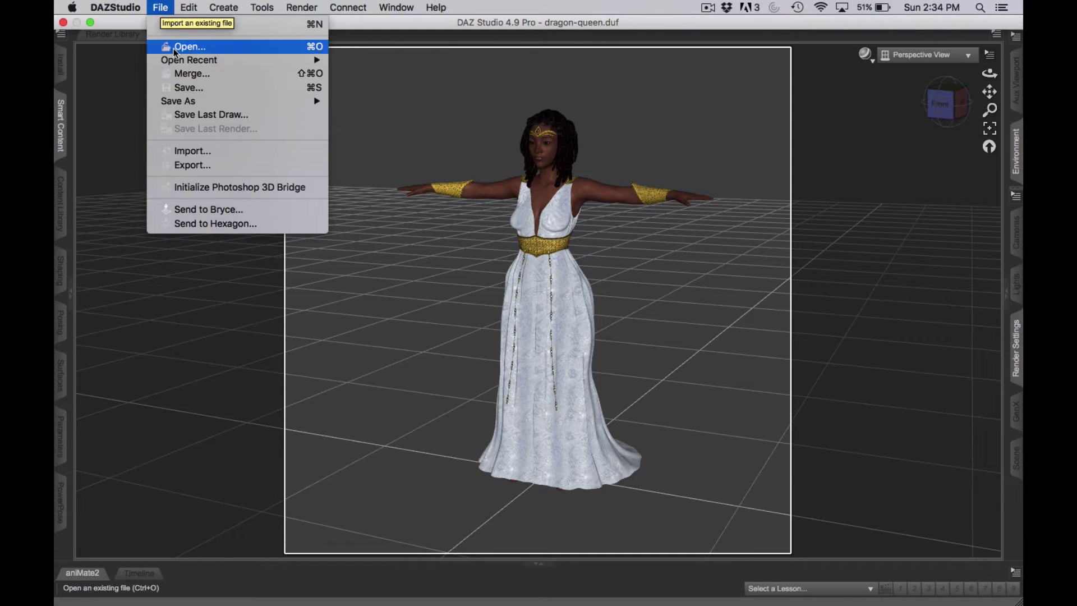
pyautogui.moveTo(191, 105)
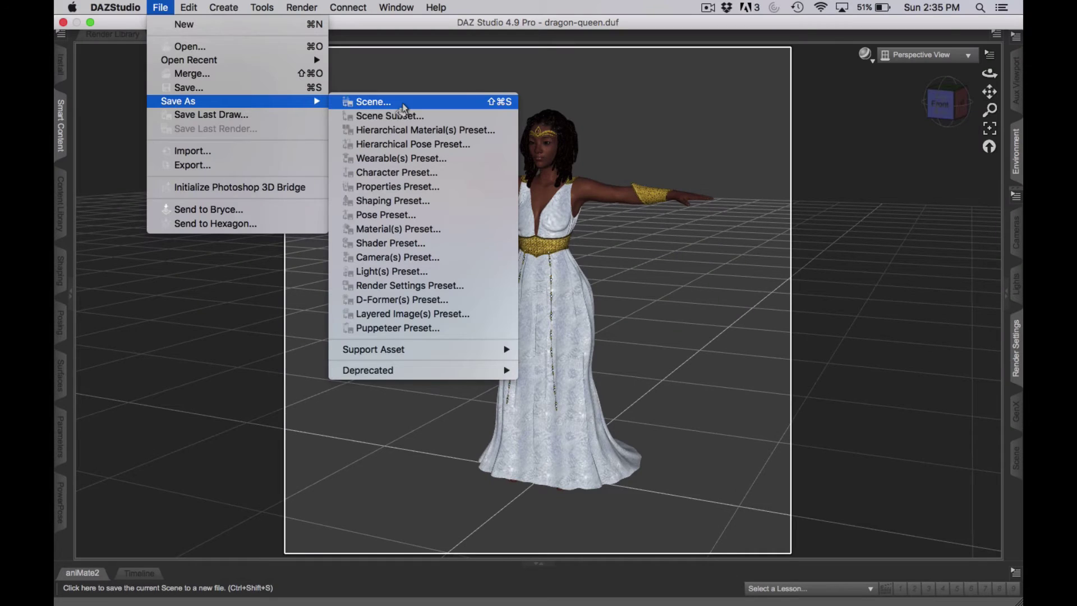
pyautogui.click(403, 102)
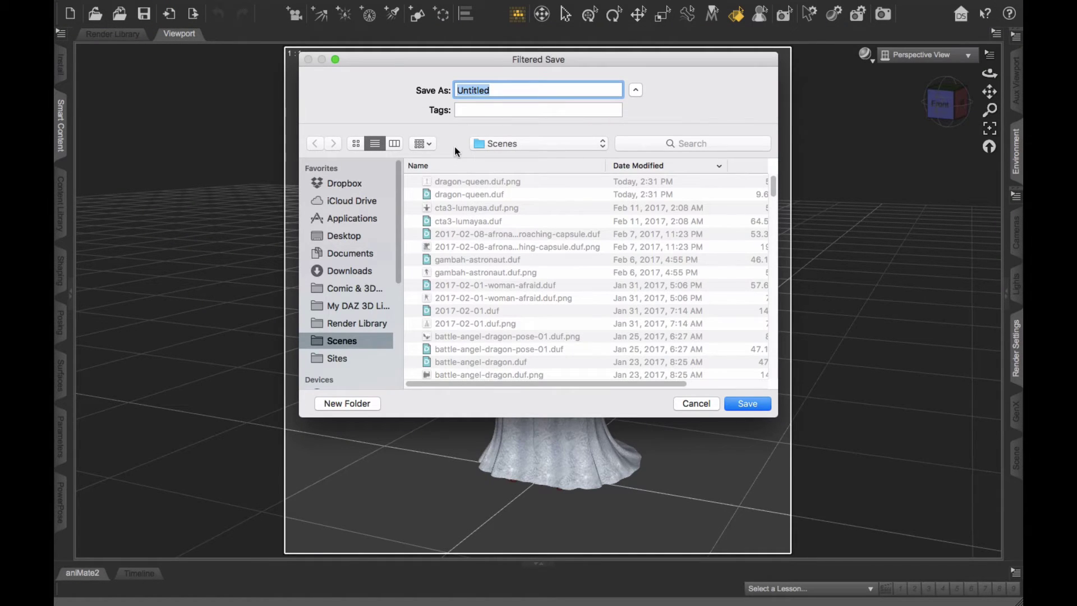
pyautogui.write('dragon-queen-1')
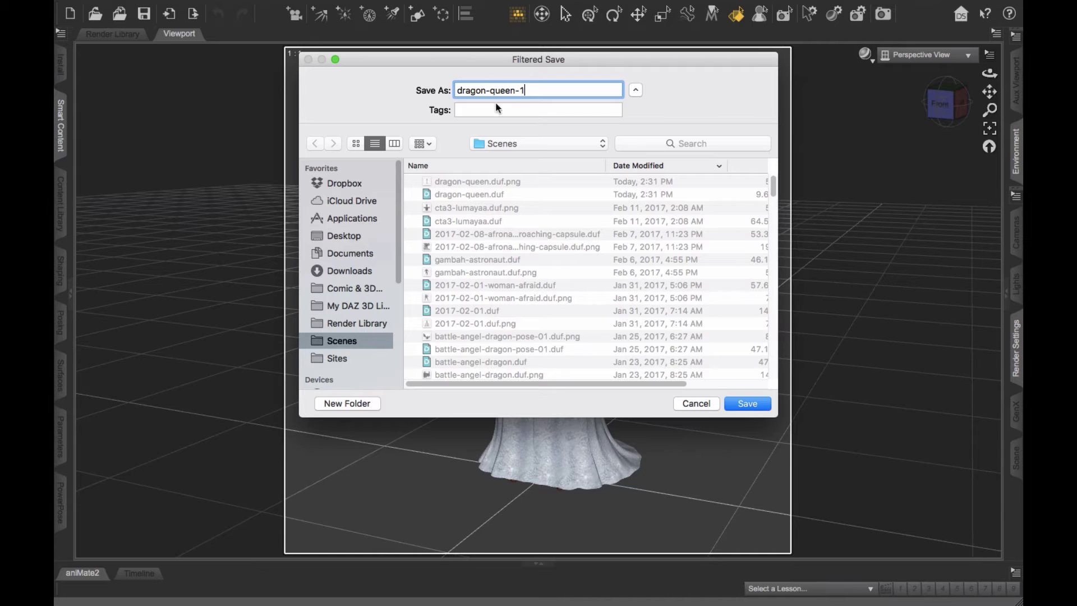
pyautogui.click(747, 403)
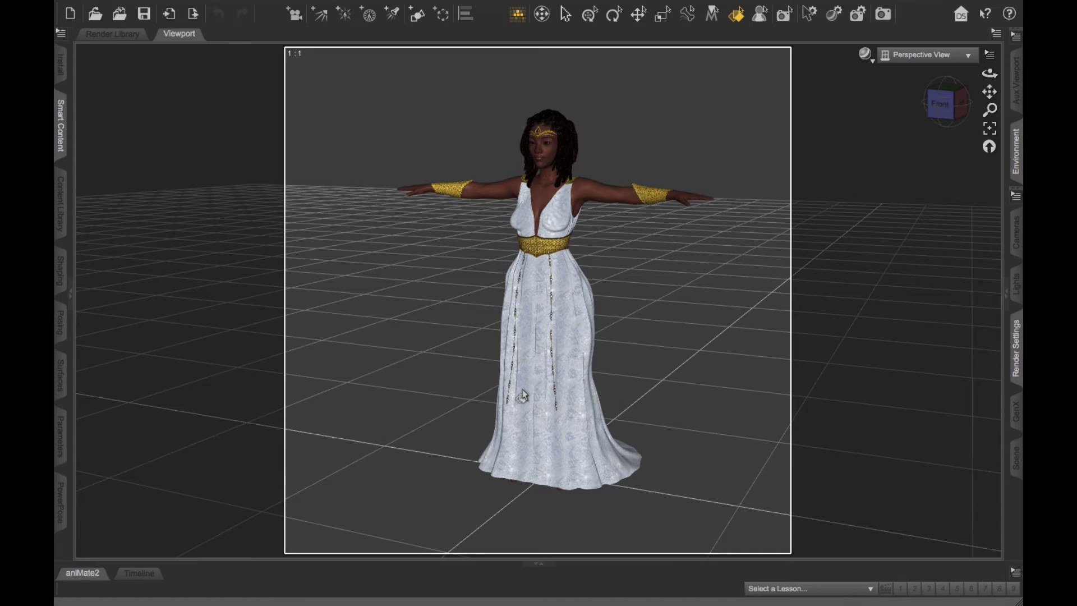
# - Start a new scene and load the AbandonedCity02 set from The Abandoned City 2 environment product
pyautogui.hotkey('ctrl', 'n')
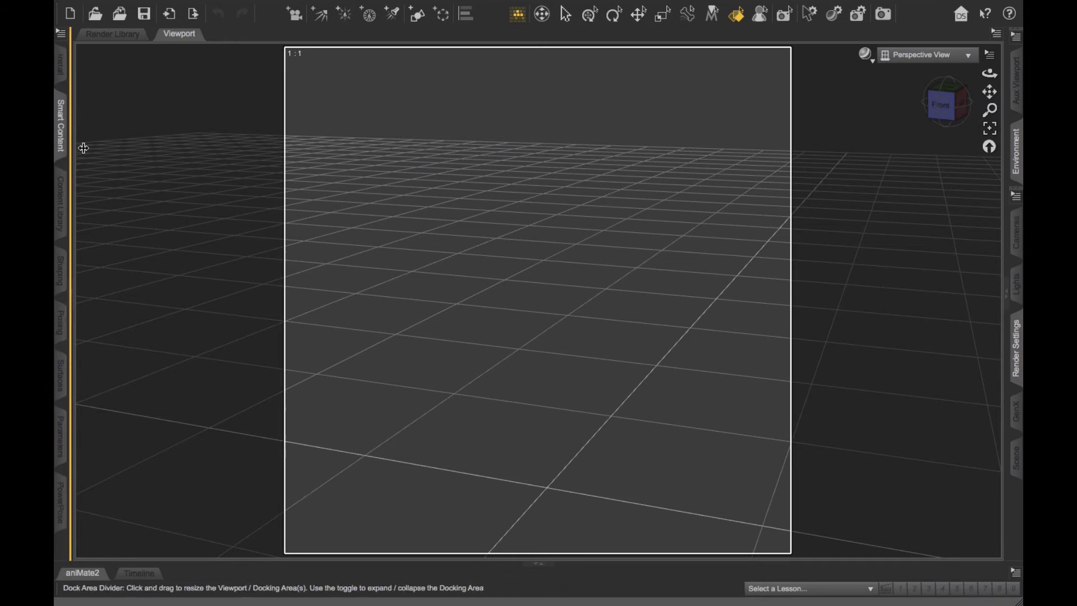
pyautogui.click(61, 143)
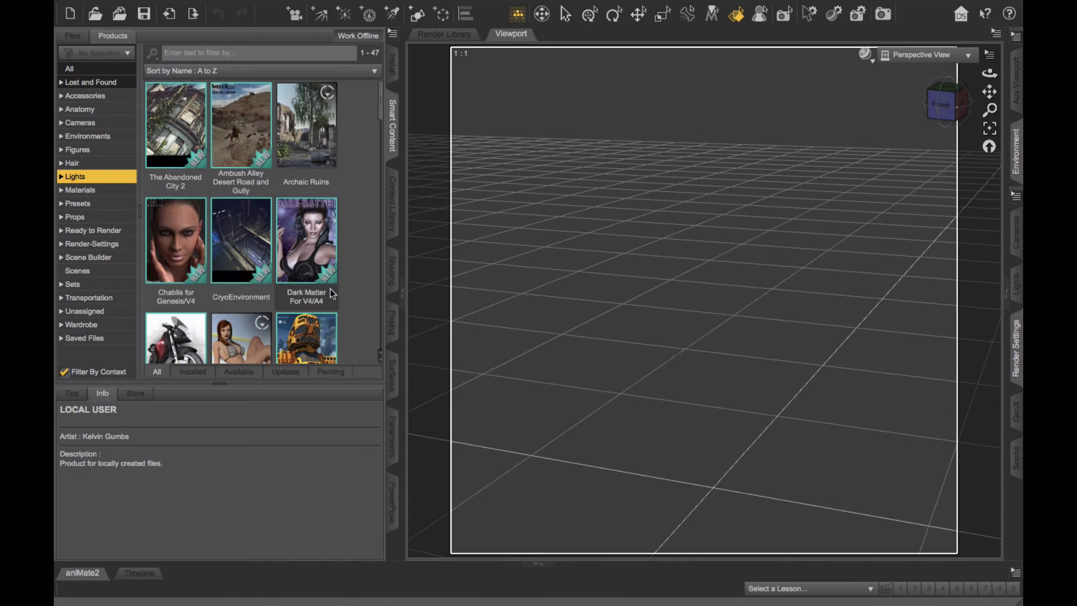
pyautogui.click(95, 136)
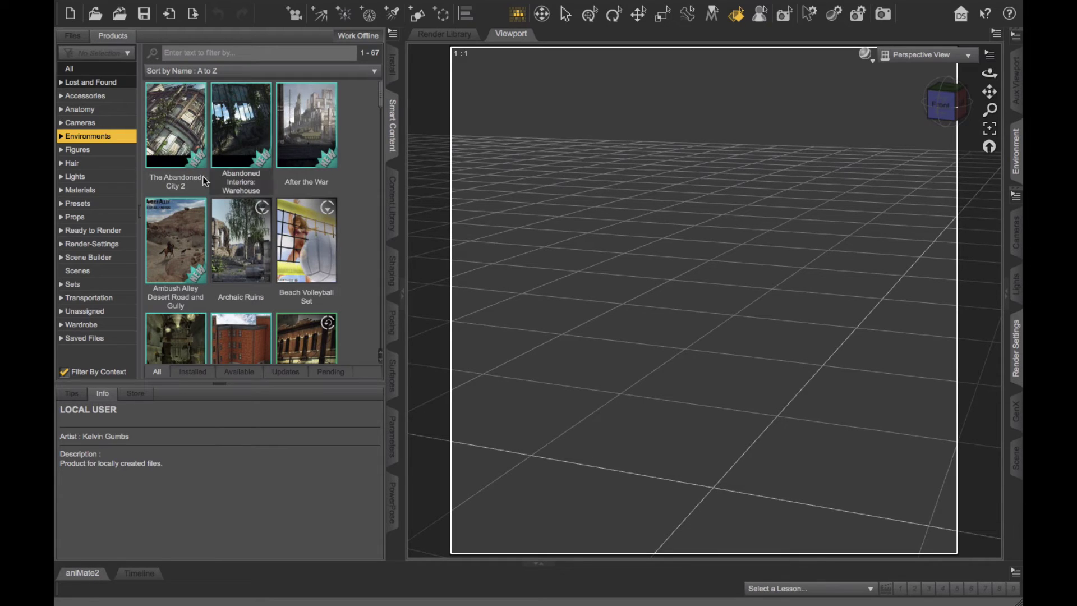
pyautogui.doubleClick(181, 123)
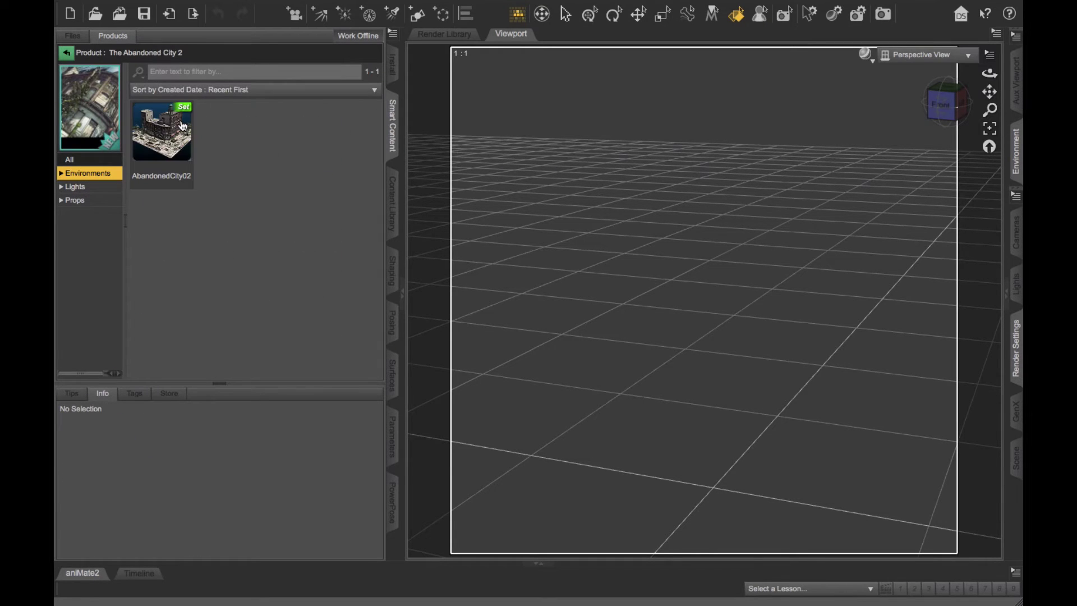
pyautogui.click(167, 137)
pyautogui.doubleClick(167, 137)
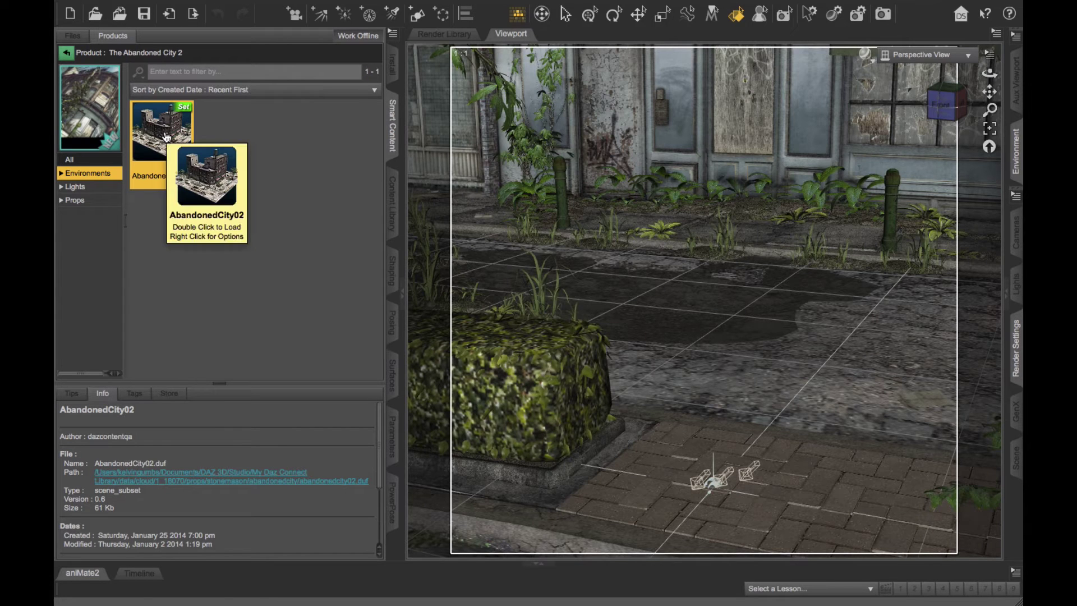
pyautogui.click(942, 104)
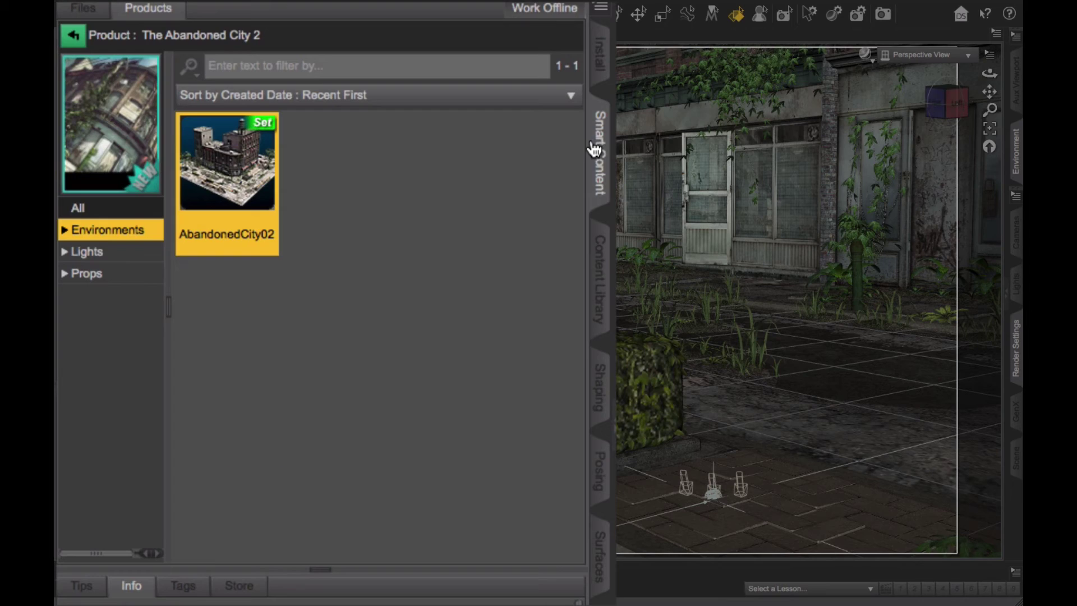
# - Return to the full product list and open the LOCAL USER product in the Saved Files category
pyautogui.click(74, 35)
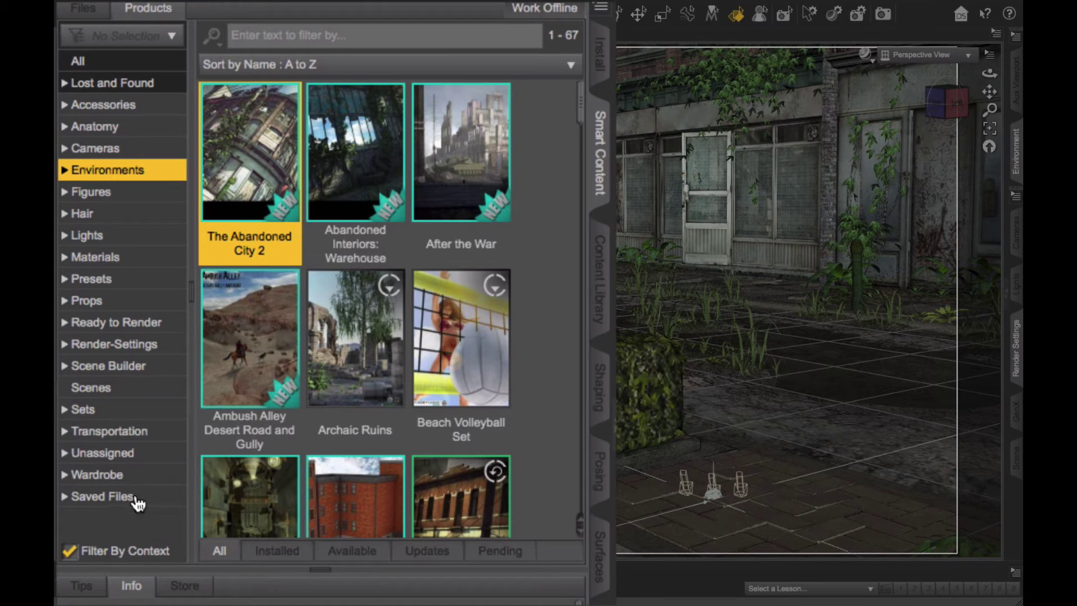
pyautogui.click(89, 13)
pyautogui.click(143, 13)
pyautogui.click(100, 497)
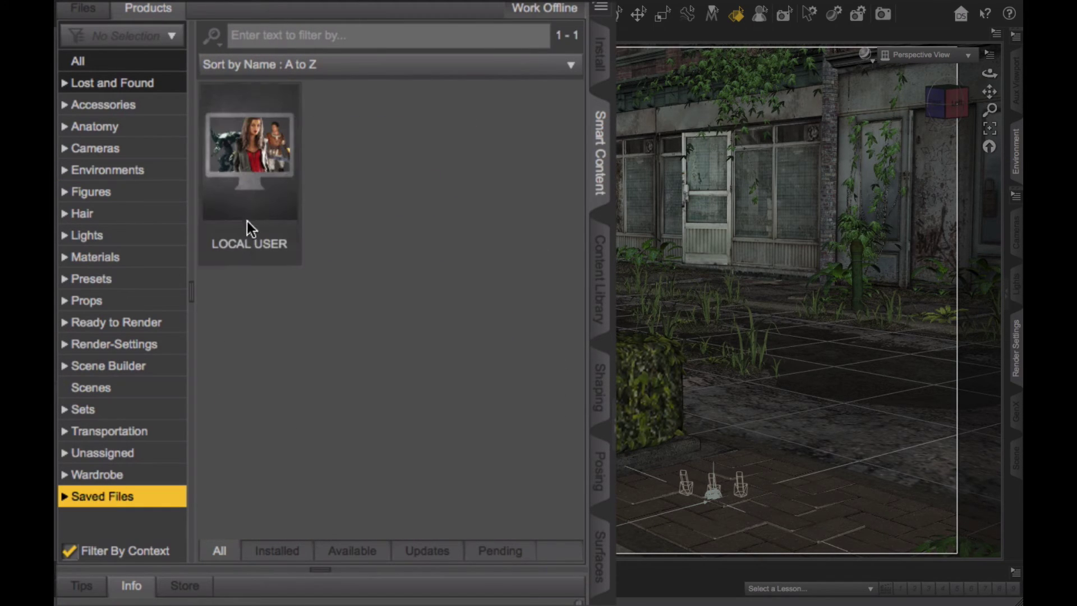
pyautogui.doubleClick(267, 153)
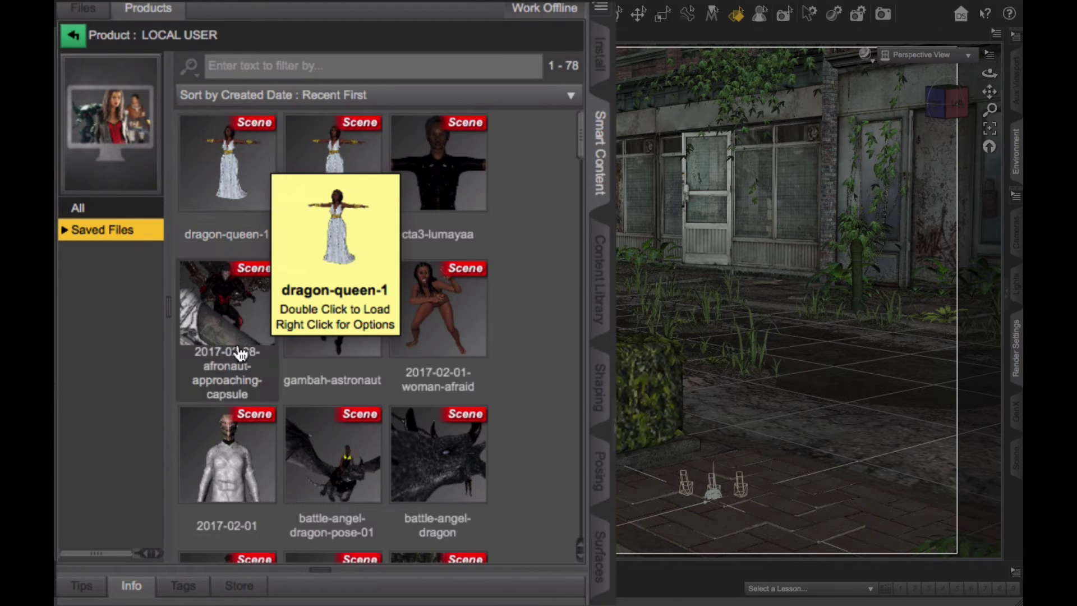
# - Try sorting the saved scenes by name A to Z, and return to sorting by created date, recent first
pyautogui.click(553, 98)
pyautogui.click(516, 17)
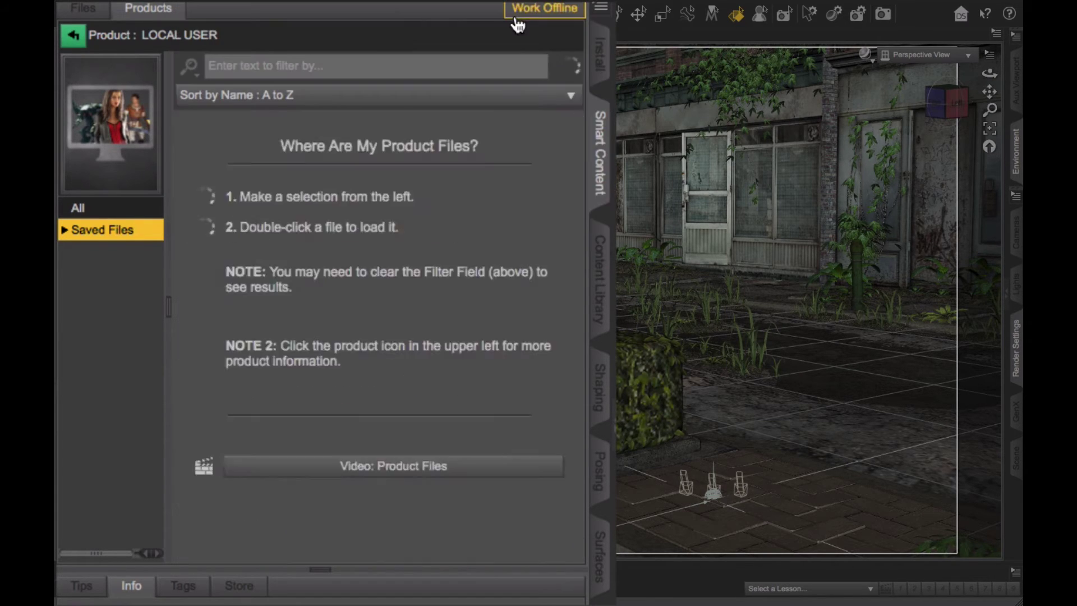
pyautogui.click(543, 100)
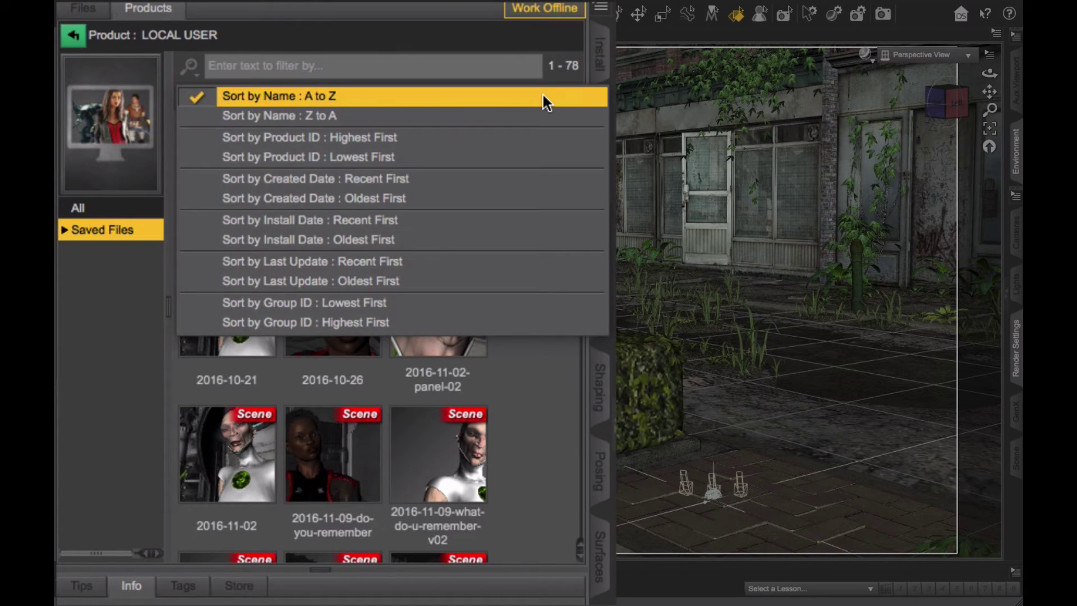
pyautogui.click(533, 178)
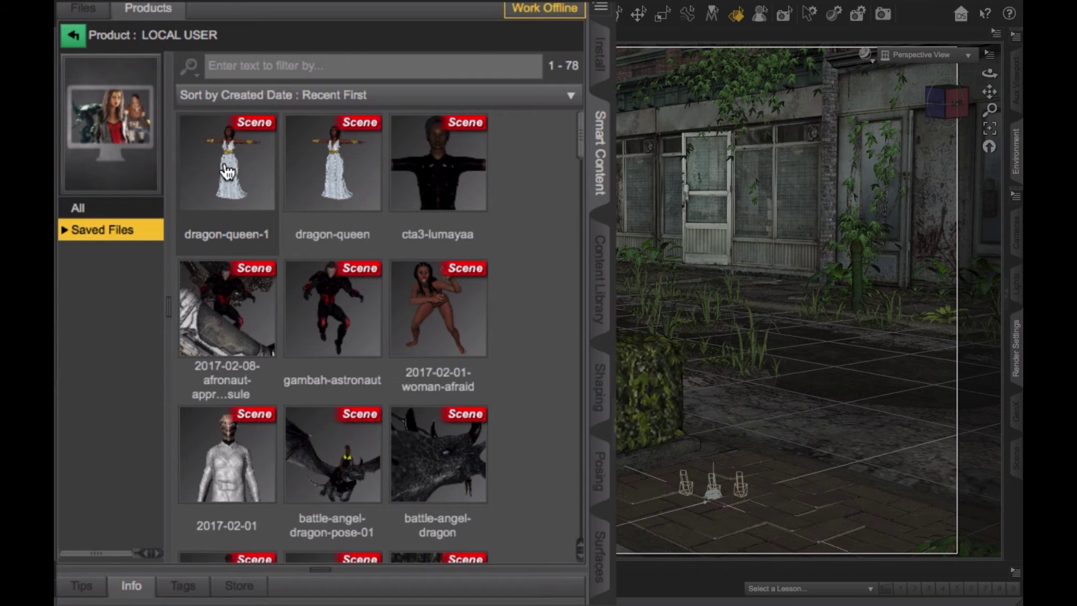
# - Merge the saved dragon-queen-1 scene into the abandoned city scene
pyautogui.moveTo(227, 171)
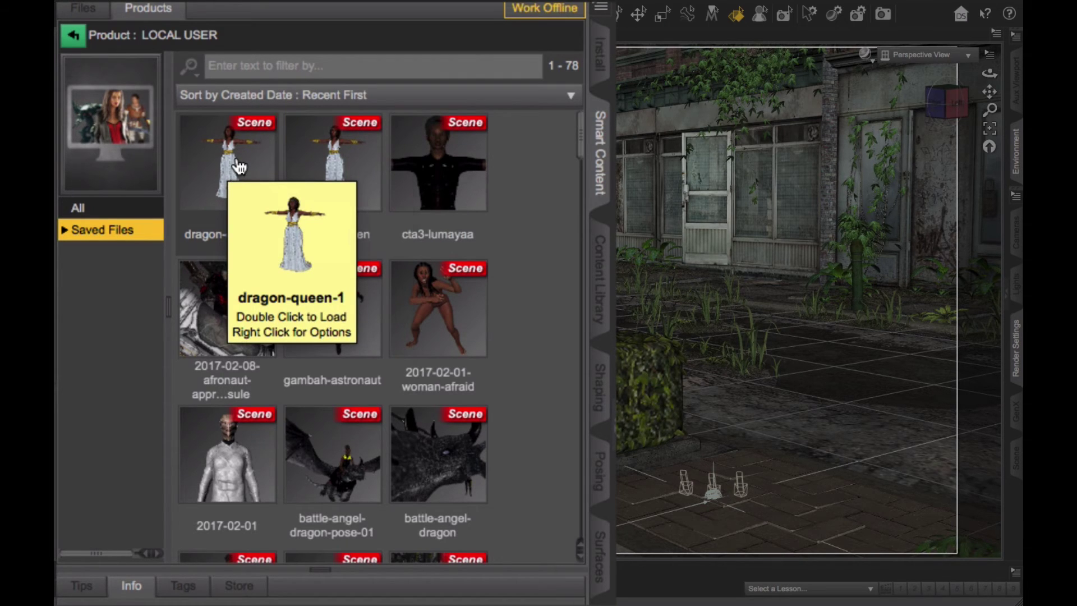
pyautogui.rightClick(240, 167)
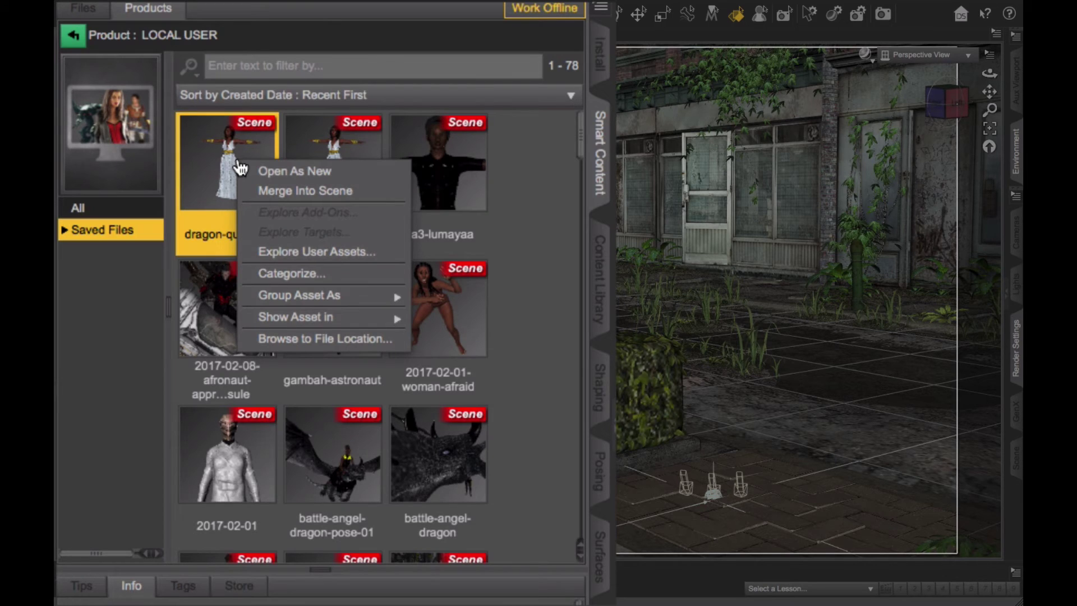
pyautogui.click(252, 191)
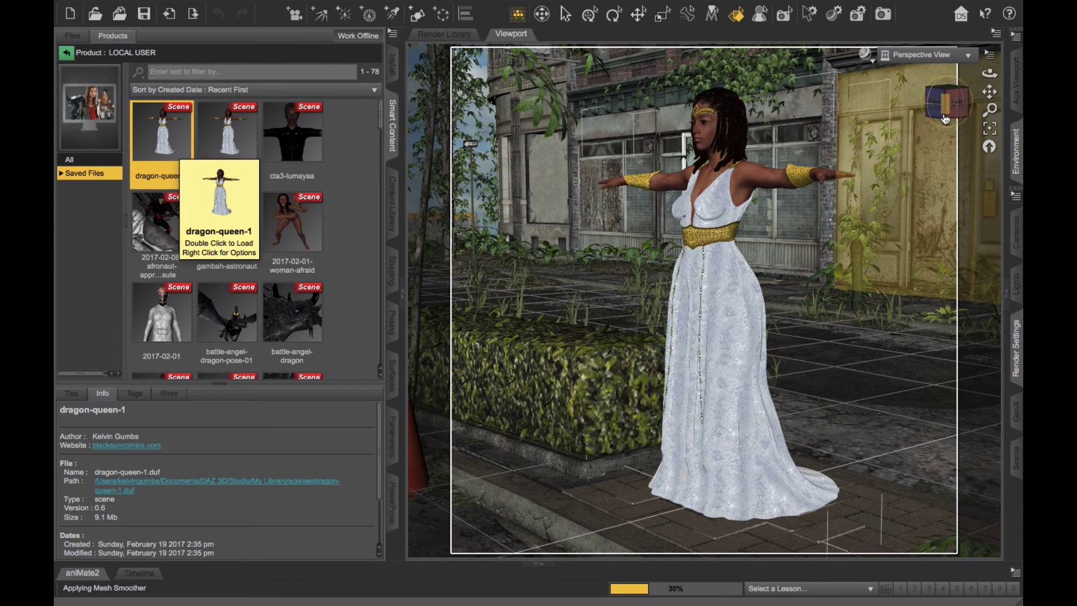
# - Orbit and zoom around the merged character to check its placement in the abandoned city street
pyautogui.moveTo(946, 112); pyautogui.dragTo(968, 112)
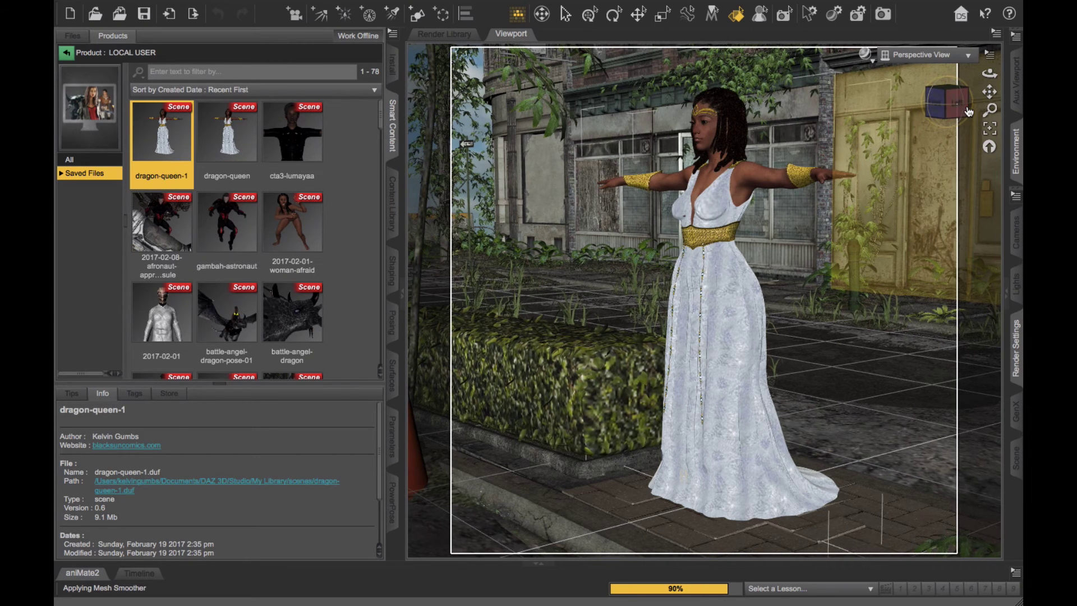
pyautogui.click(967, 107)
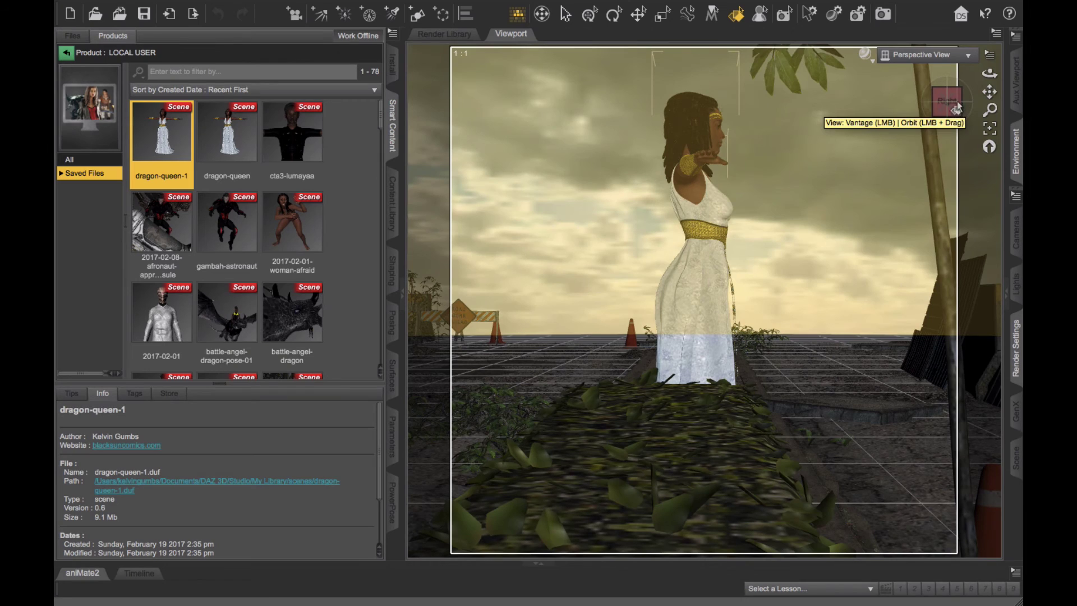
pyautogui.moveTo(960, 103); pyautogui.dragTo(942, 107)
pyautogui.click(940, 101)
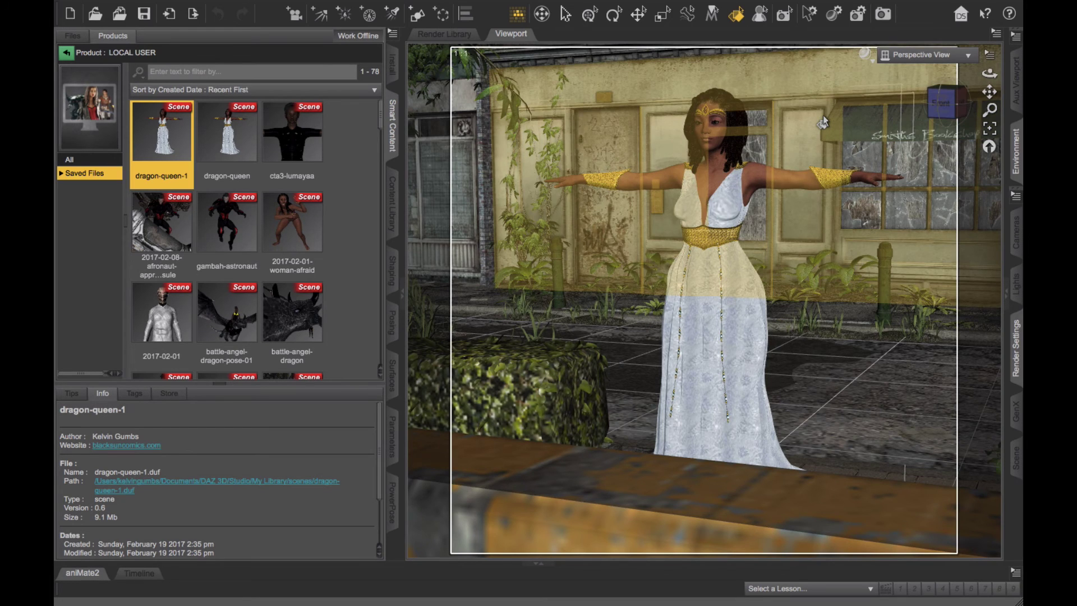
pyautogui.scroll(1, 822, 123)
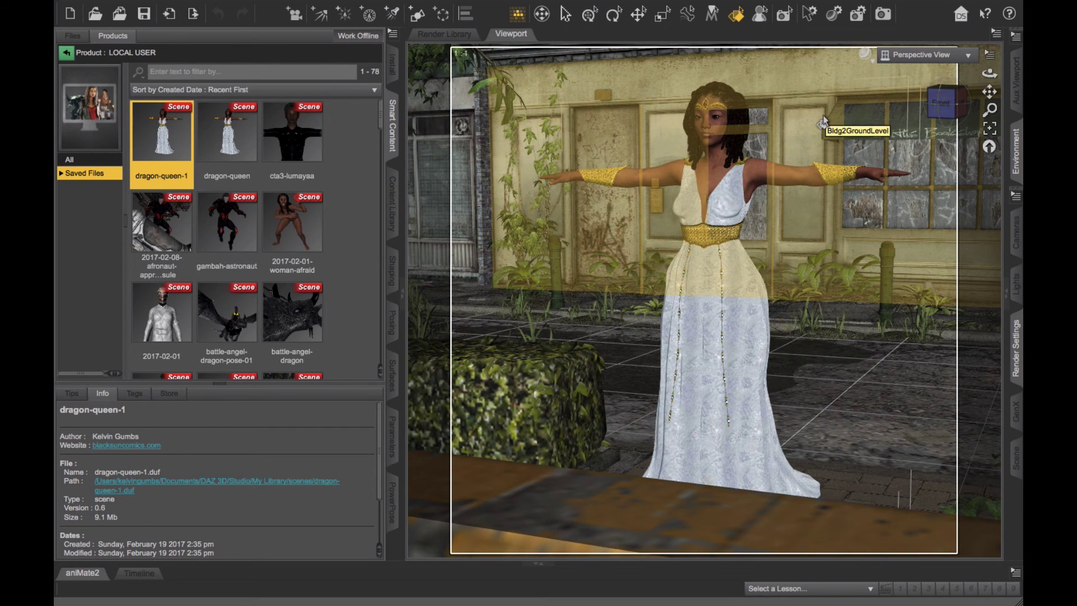